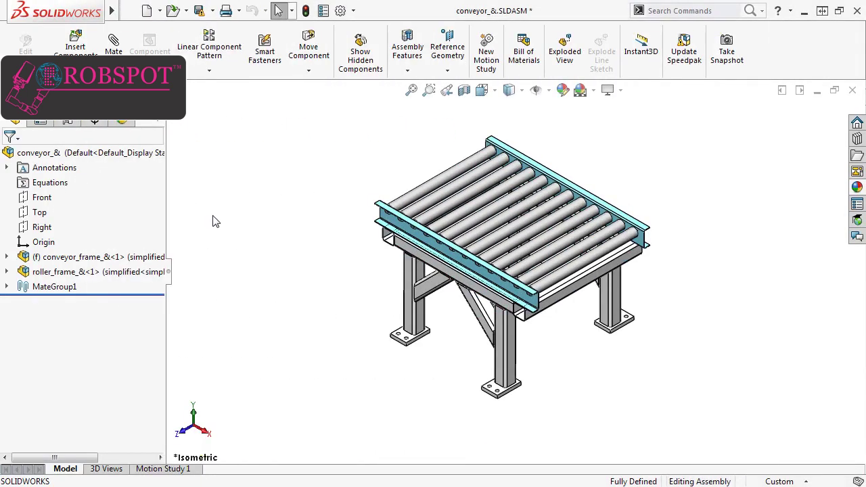
Open the Asset Publisher for the conveyor assembly from the Tools menu.
click(401, 224)
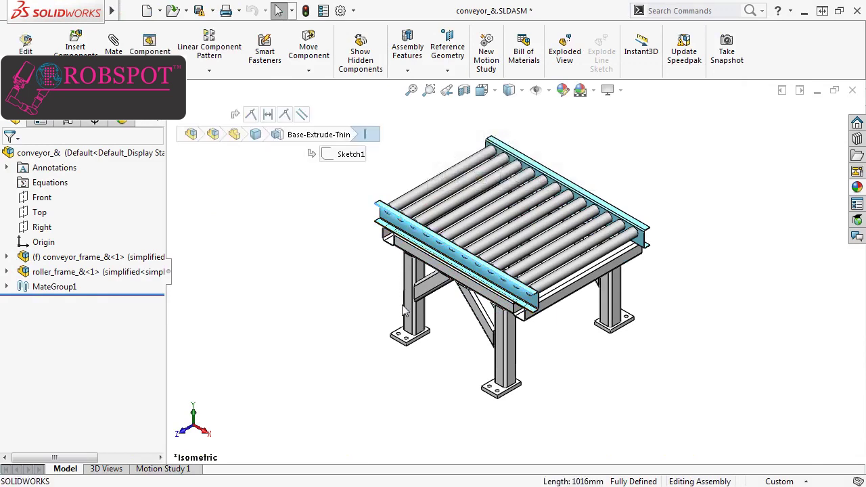
click(392, 329)
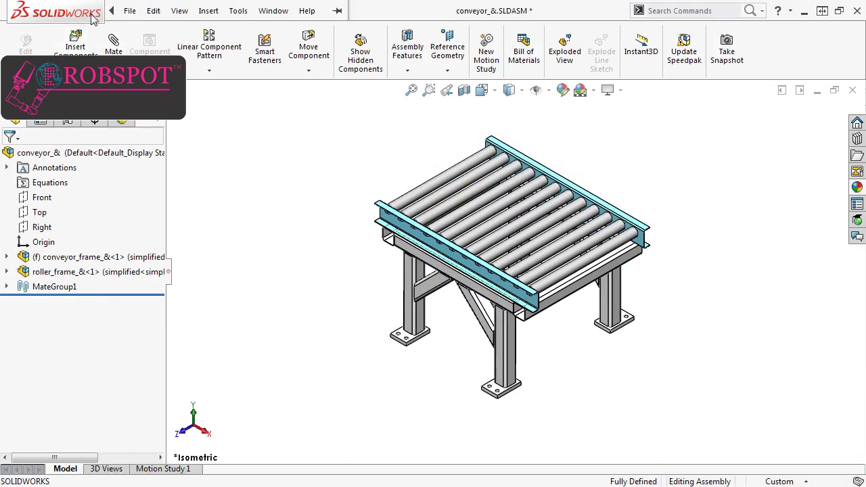
click(129, 11)
mouse_move(228, 13)
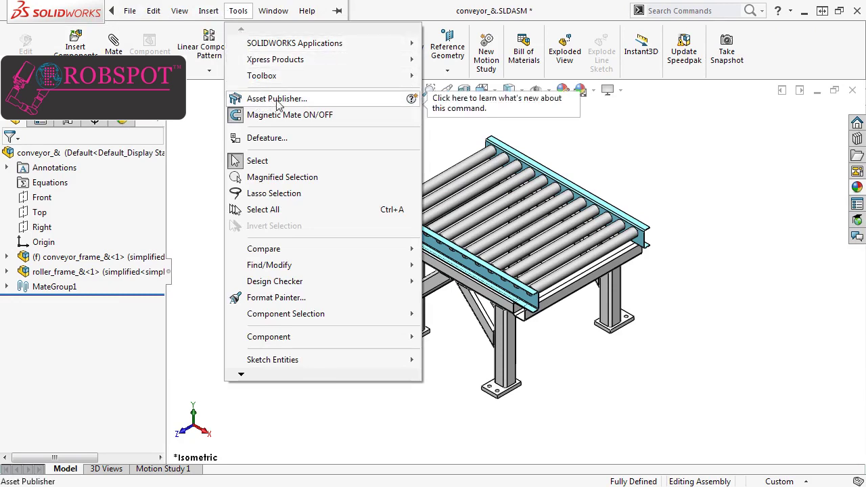
click(322, 103)
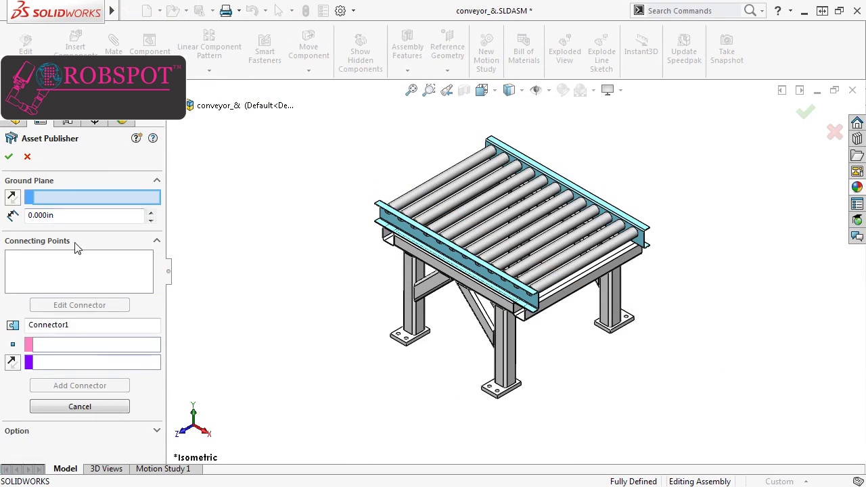
Check the extra publishing options, then orbit the model to show the frame's underside.
click(65, 433)
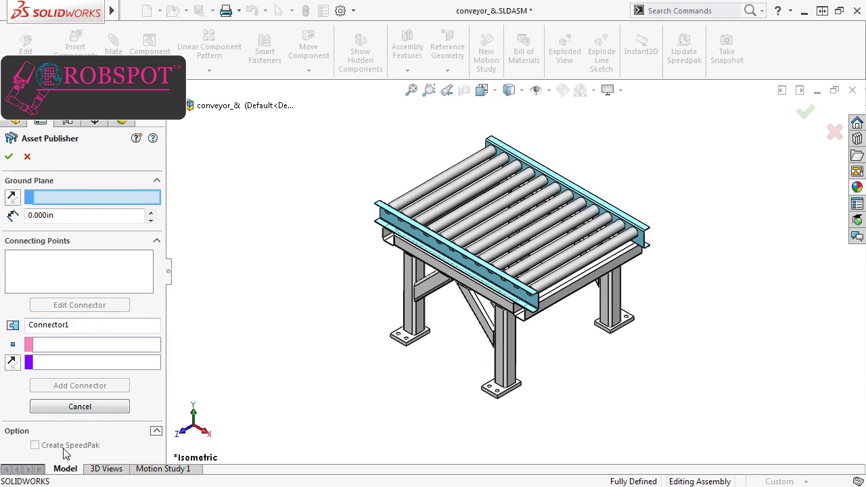
click(65, 434)
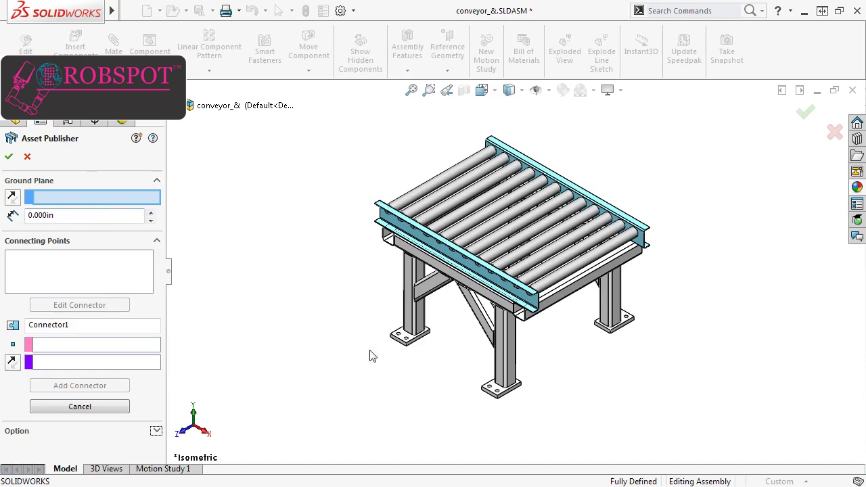
middle_drag(453, 400, 441, 105)
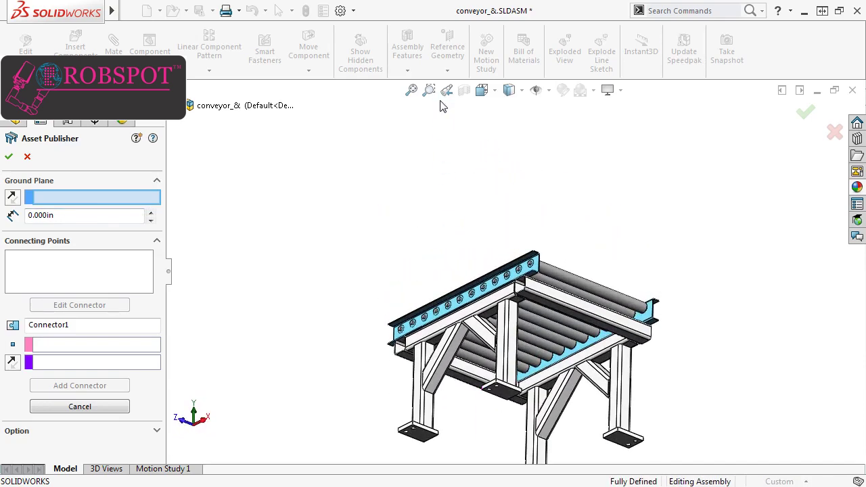
Assign the foot plate's bottom face as the asset's ground plane.
click(506, 398)
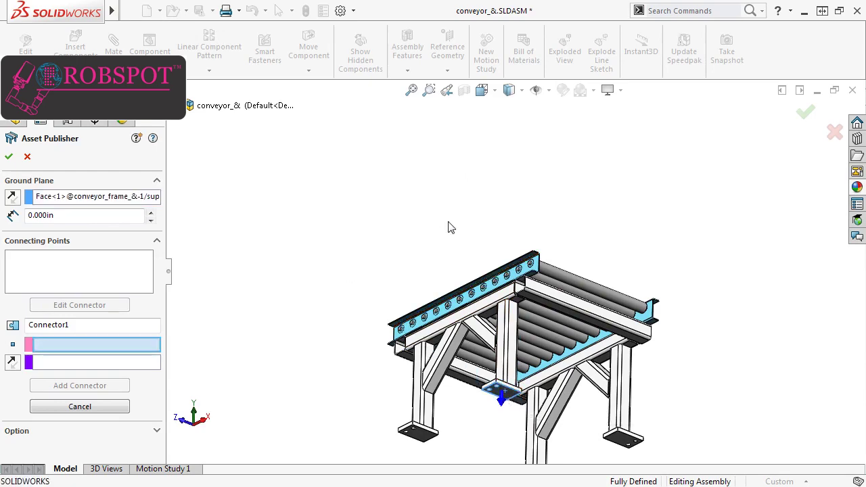
middle_drag(448, 228, 394, 417)
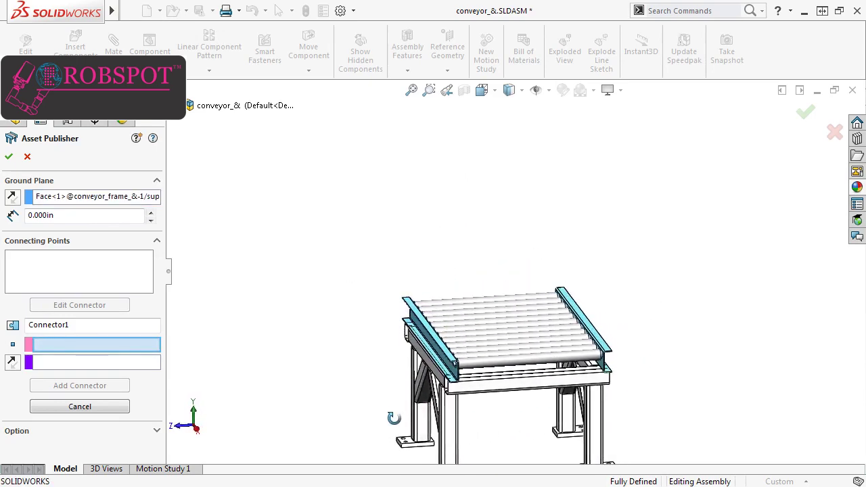
ctrl+middle_drag(483, 442, 470, 340)
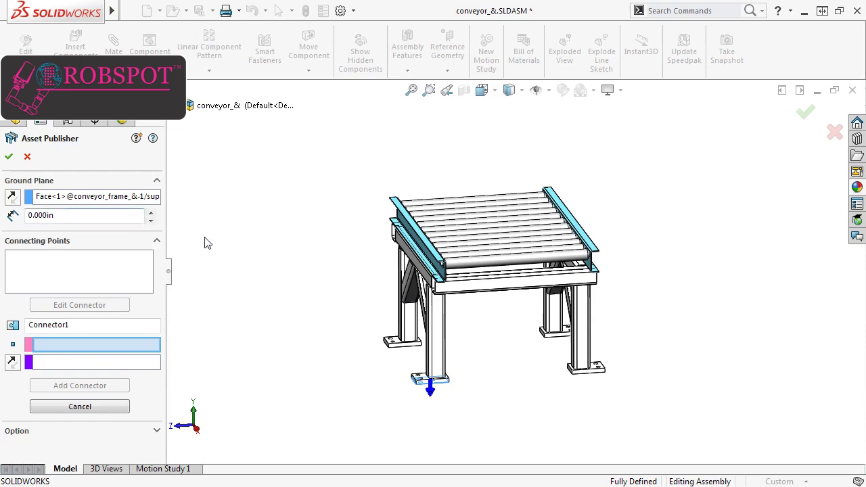
Flip the ground direction to point downward and set the ground plane offset to 0.
click(431, 392)
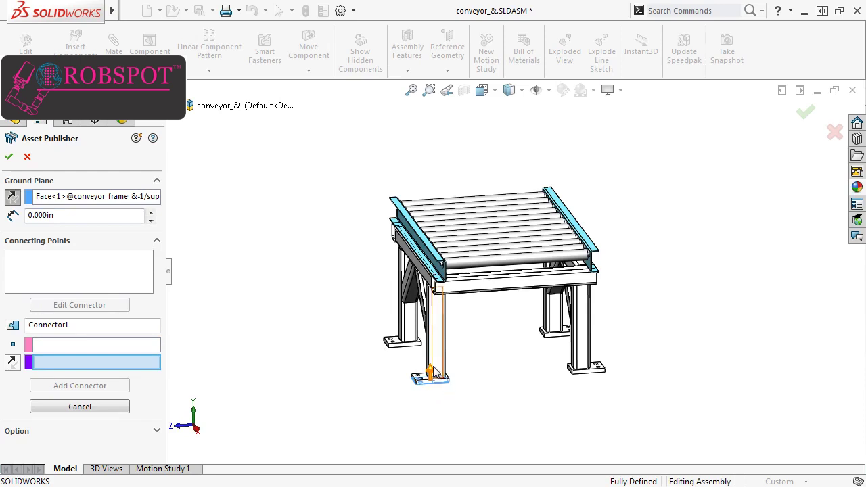
click(434, 371)
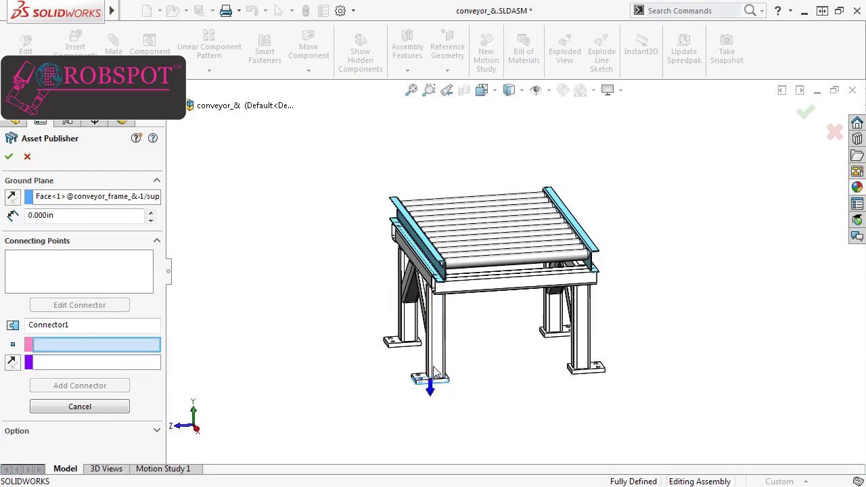
click(151, 213)
double_click(41, 216)
text(0)
key(Return)
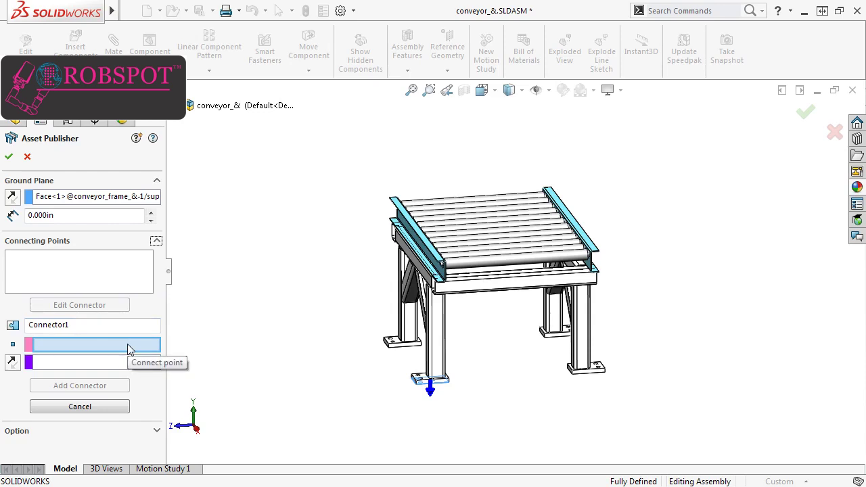
Add Connector1 at the front-left rail end, using its corner vertex and end face.
click(429, 90)
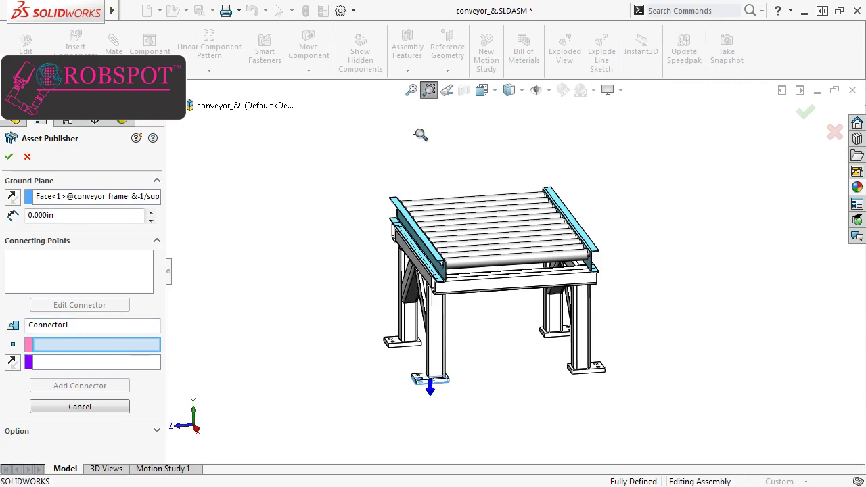
drag(417, 227, 468, 300)
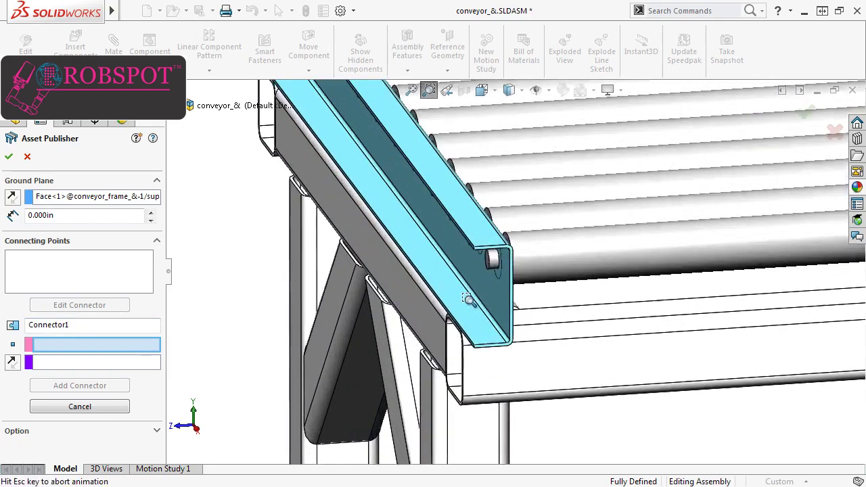
click(484, 244)
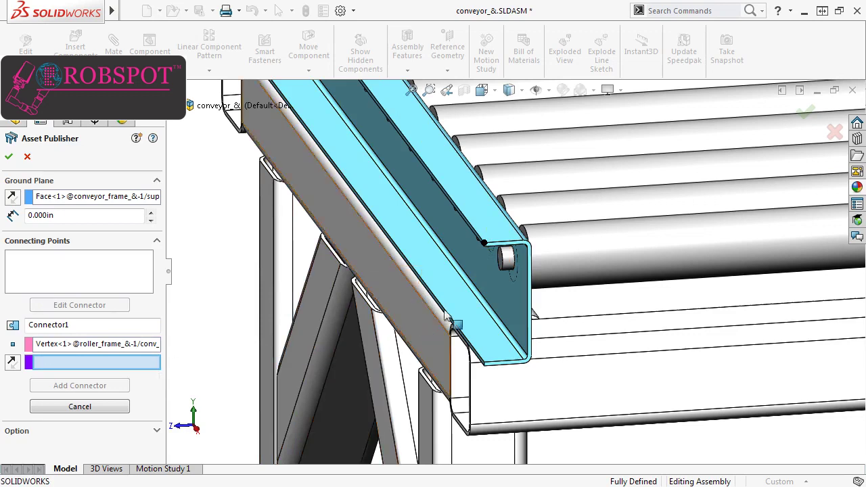
click(529, 283)
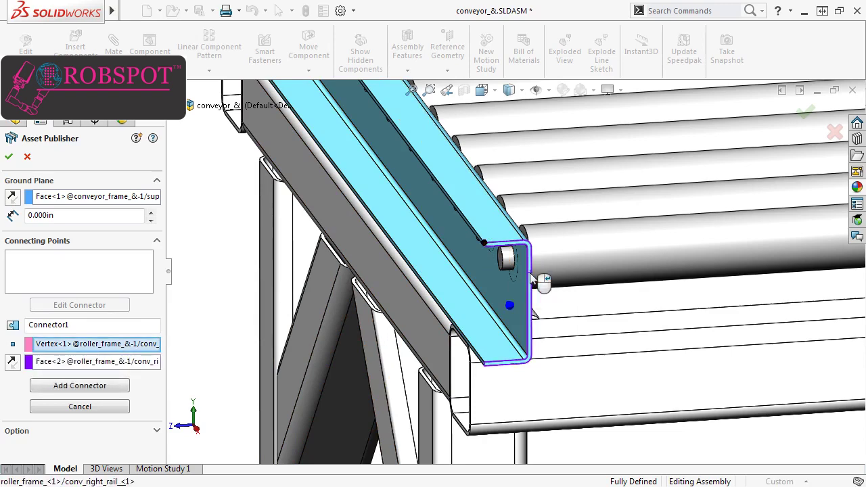
scroll(537, 271, down, 1)
middle_drag(536, 270, 598, 259)
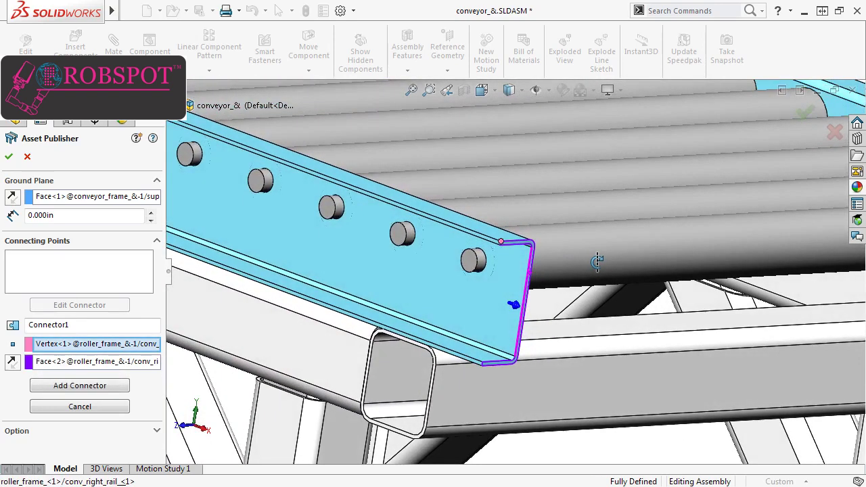
click(514, 304)
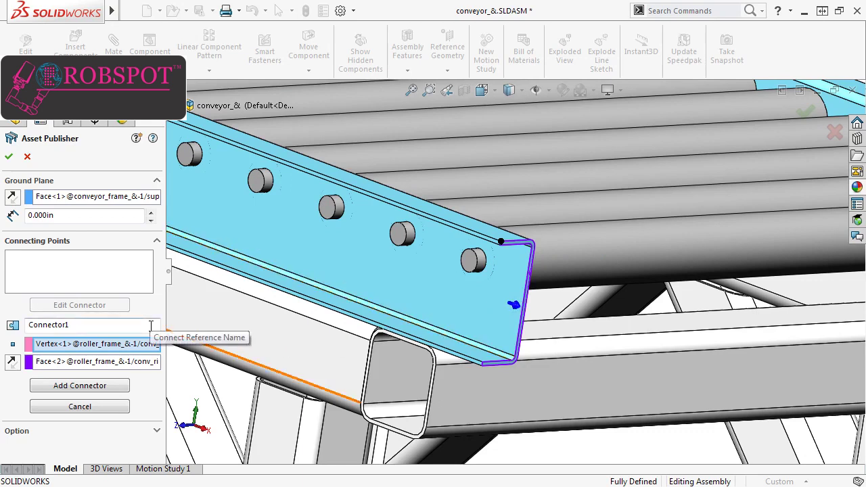
click(125, 386)
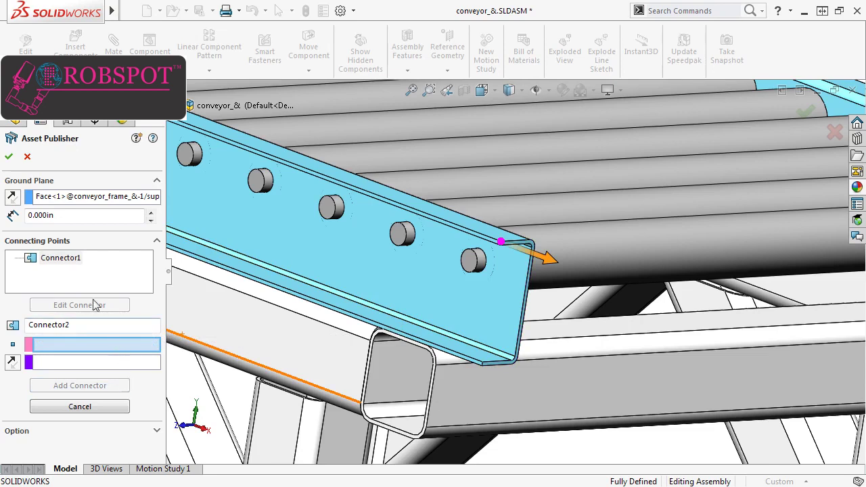
Reload Connector1's references and reapply it.
click(80, 261)
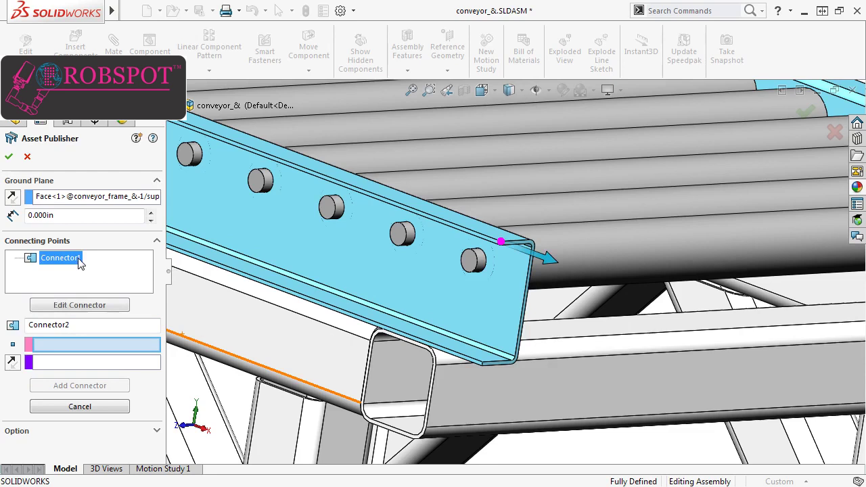
click(108, 304)
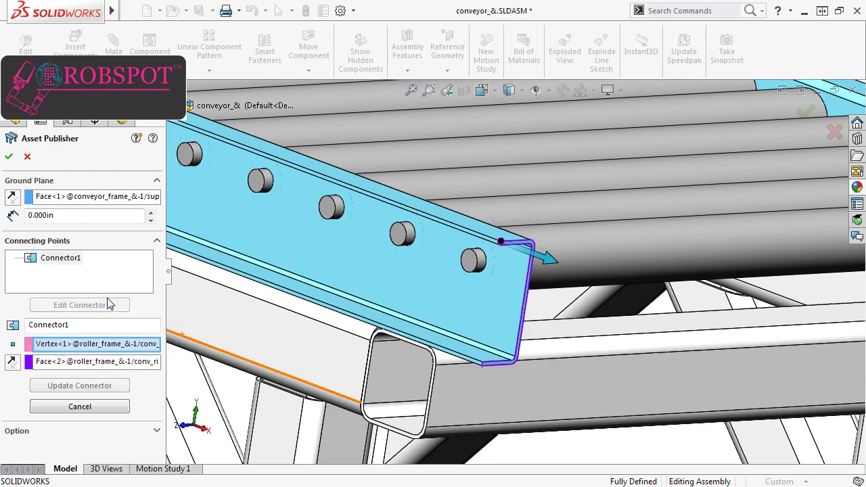
click(125, 385)
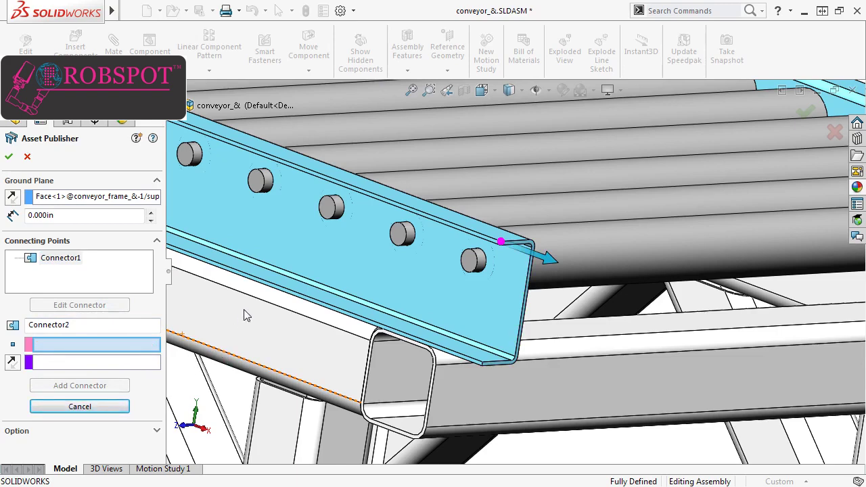
Add Connector2 at the rail's far-end corner vertex and face, then finish publishing.
scroll(246, 315, up, 5)
ctrl+middle_drag(244, 310, 478, 331)
middle_drag(308, 161, 499, 258)
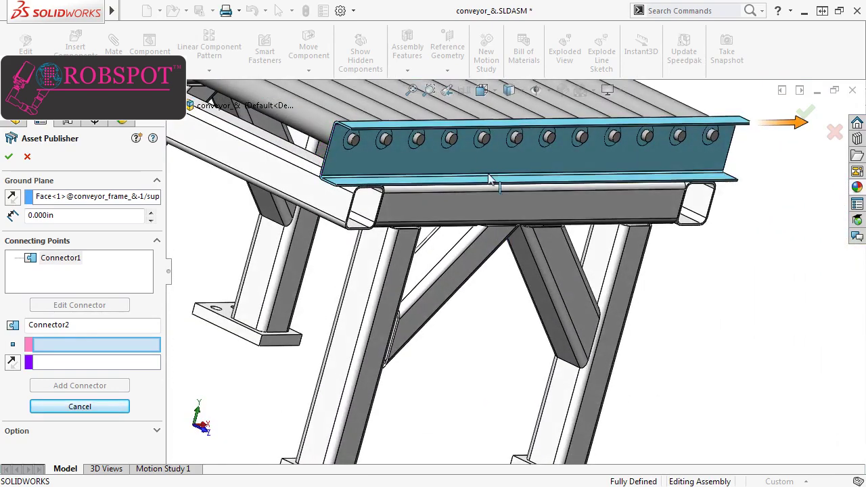
click(429, 90)
drag(357, 111, 340, 158)
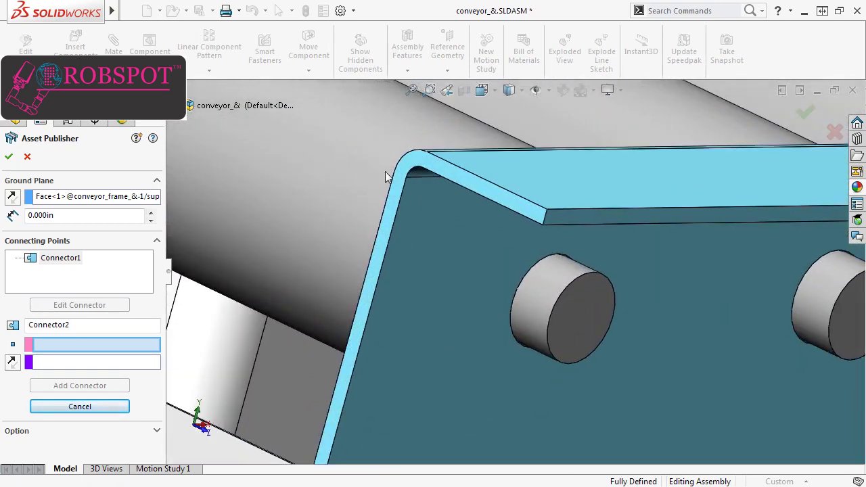
click(547, 211)
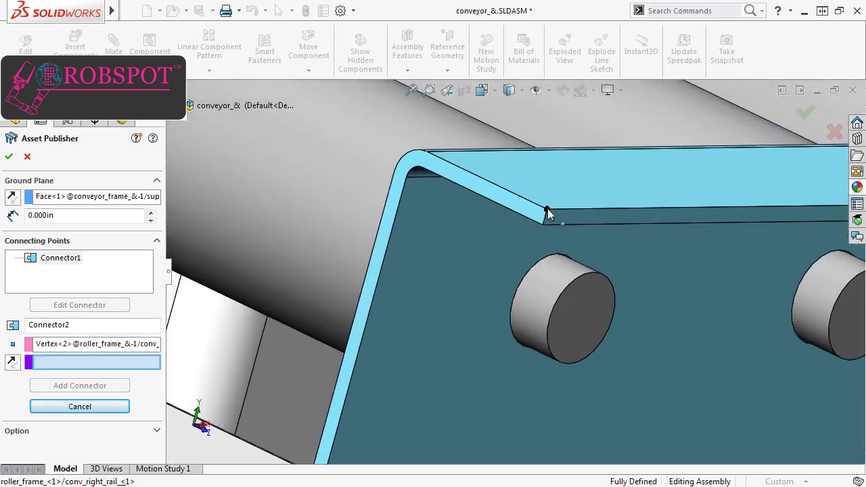
click(542, 215)
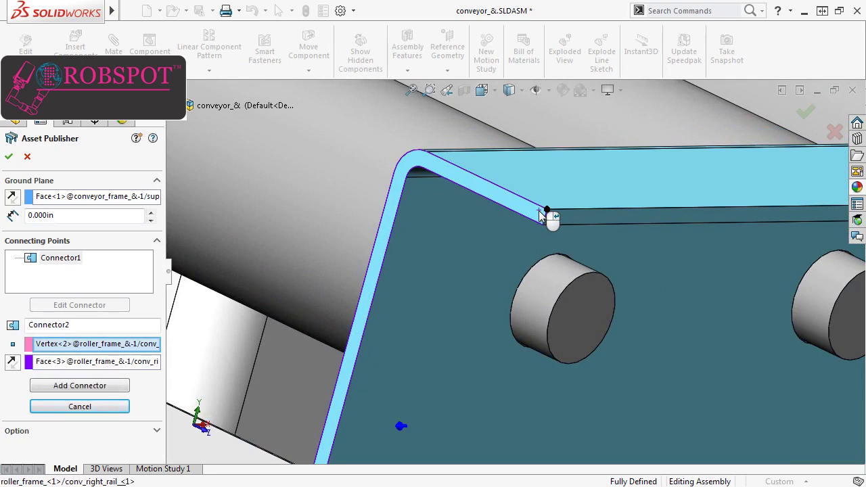
click(119, 386)
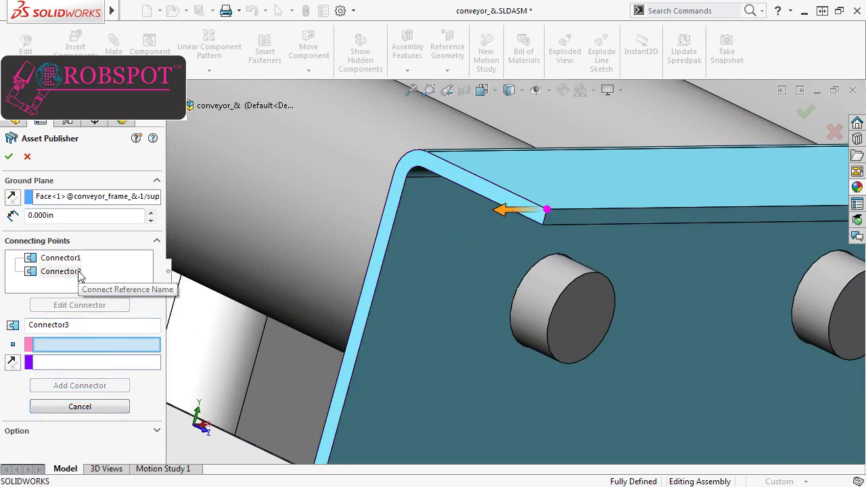
click(9, 157)
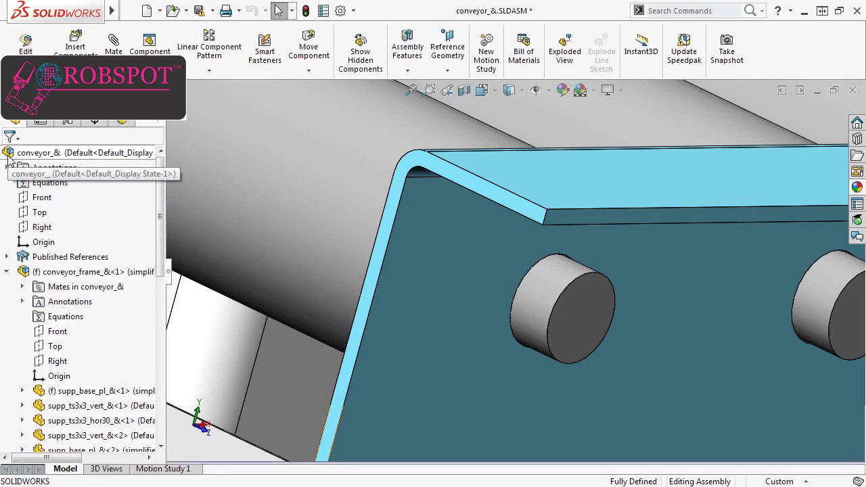
Zoom in on the conveyor and expand its Published References.
key(f)
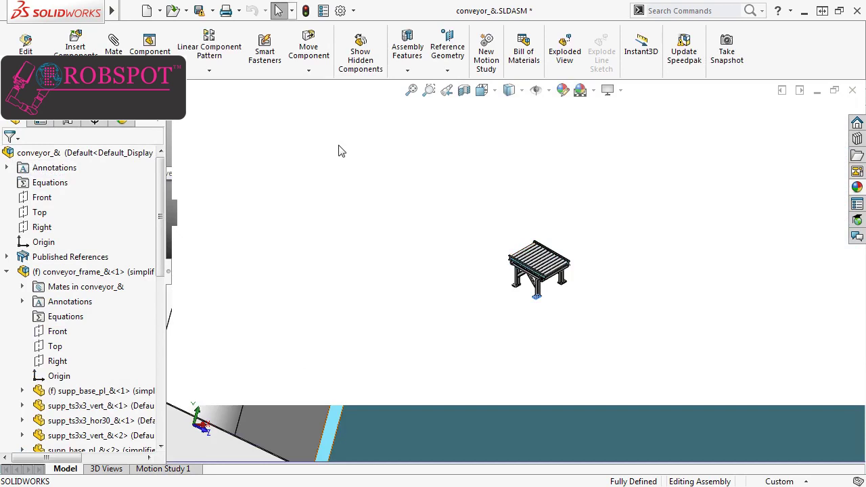
click(429, 90)
drag(475, 233, 595, 316)
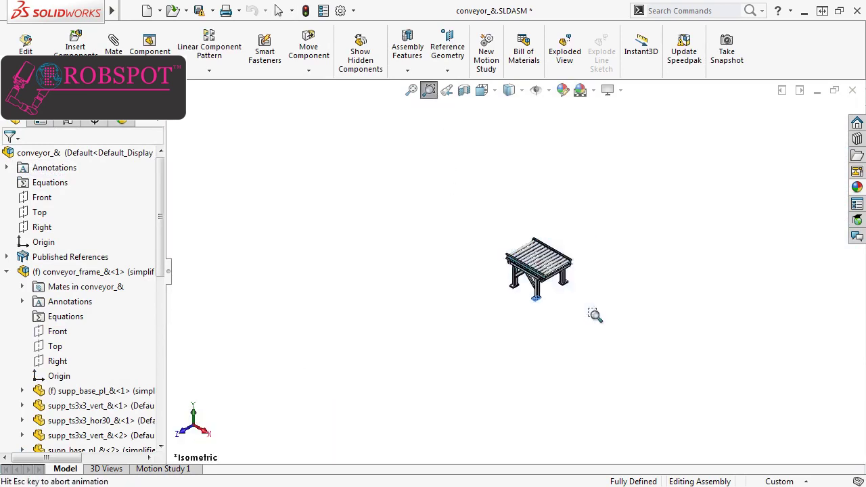
key(Escape)
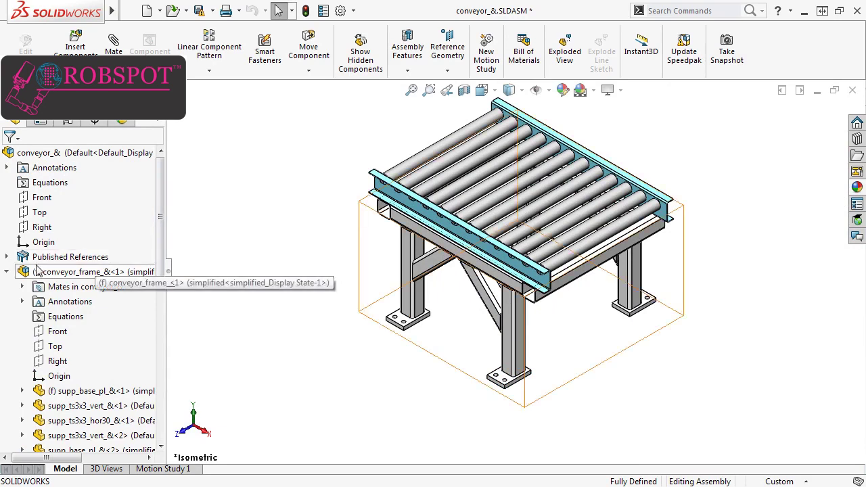
click(6, 257)
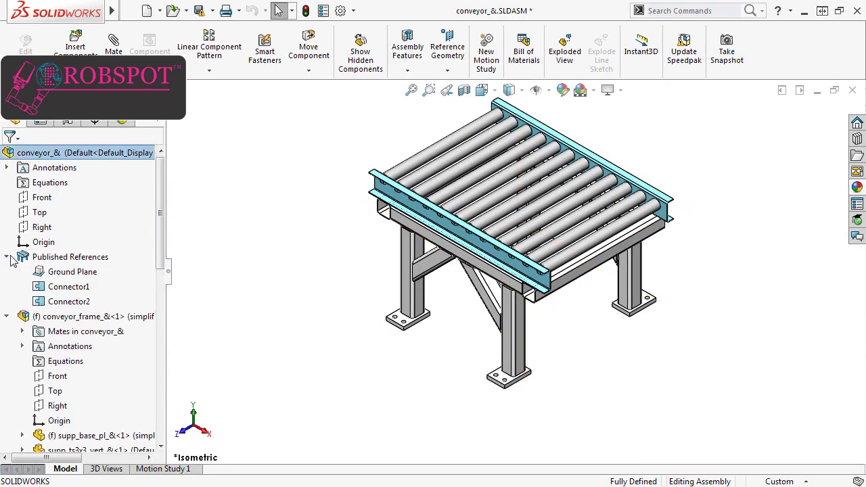
Review the Ground Plane and Connector1 options, edit the published references, then close the Asset Publisher.
right_click(48, 284)
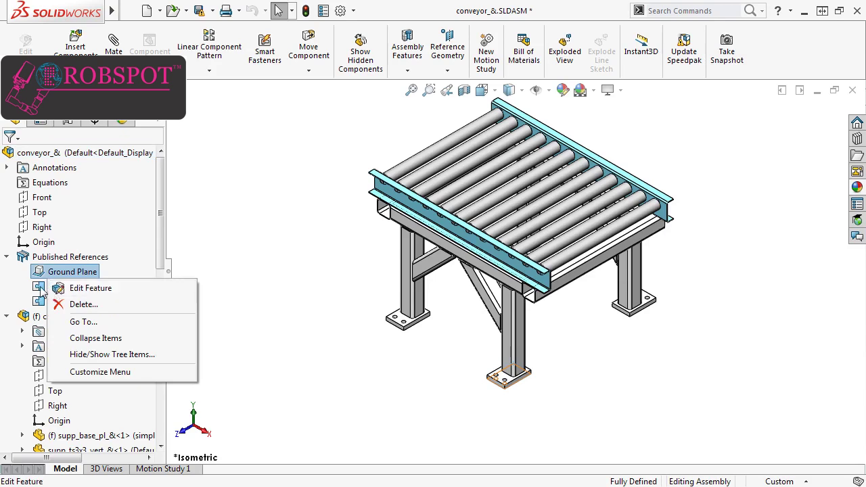
click(43, 287)
right_click(44, 288)
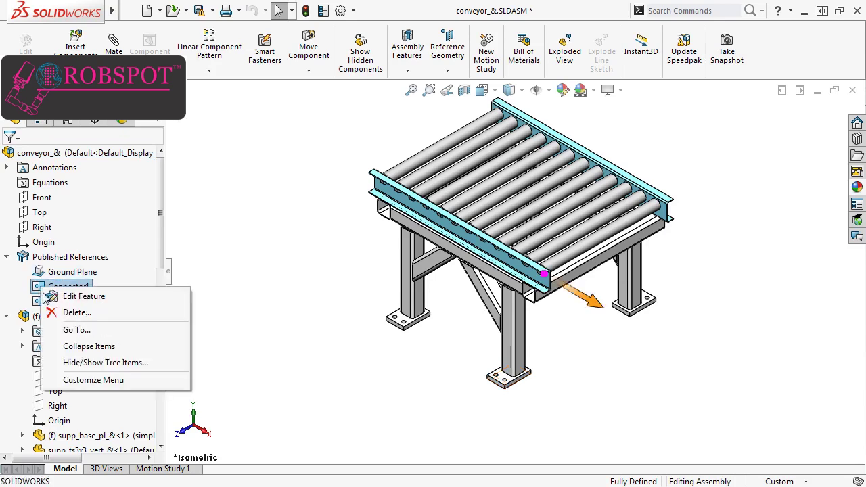
right_click(64, 258)
click(75, 270)
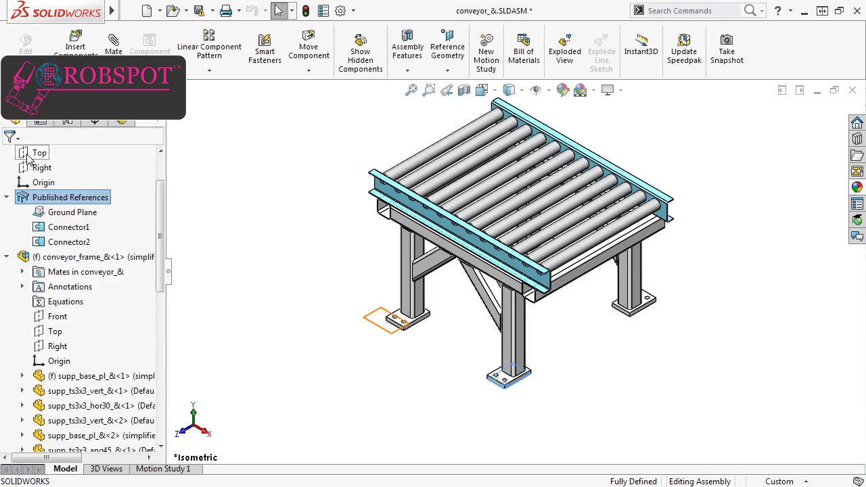
click(220, 206)
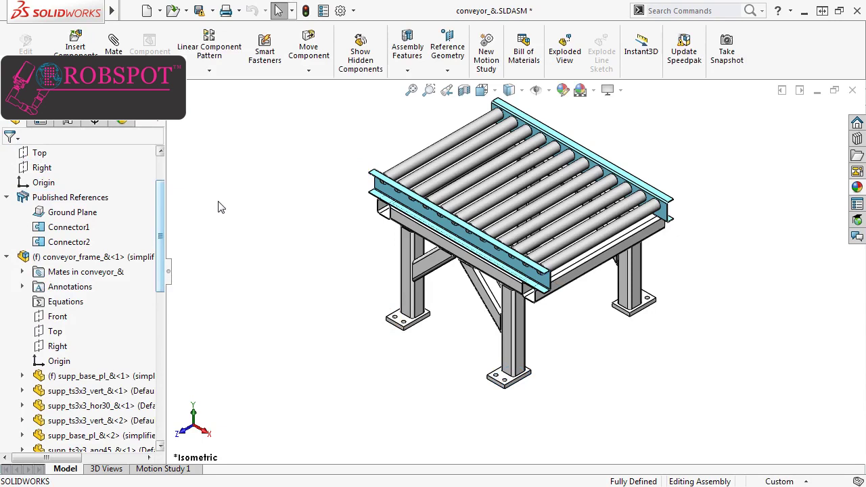
Switch to Magnetic Mates.SLDASM and start a Ground Plane from Insert > Reference Geometry.
key(ctrl+Tab)
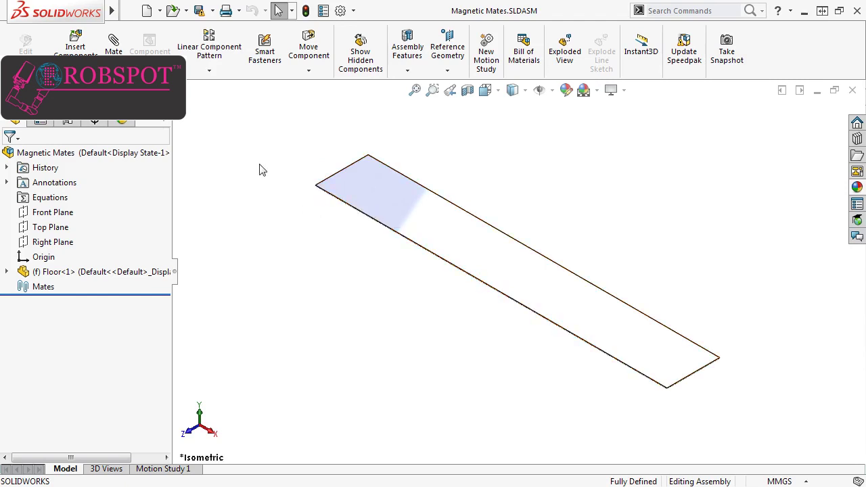
mouse_move(112, 11)
click(181, 11)
mouse_move(209, 11)
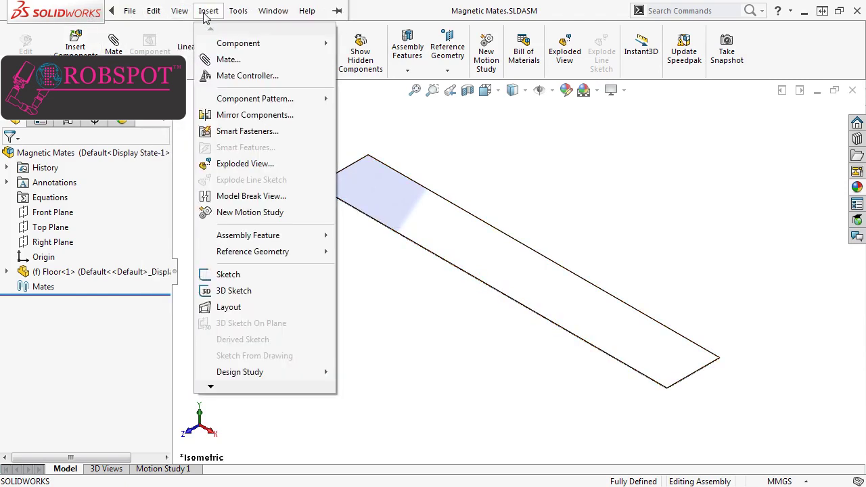
mouse_move(267, 256)
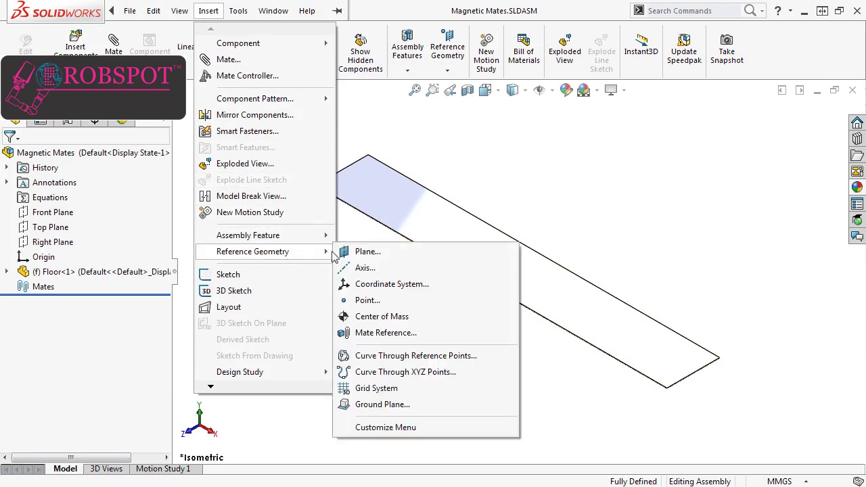
click(382, 404)
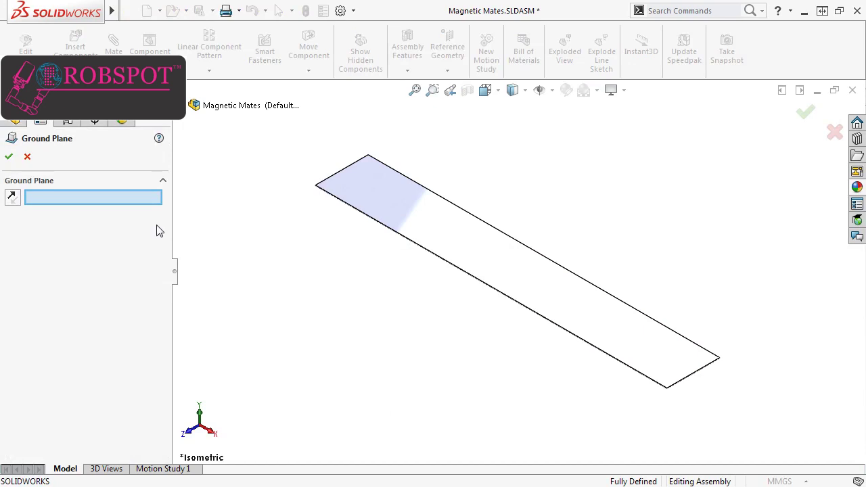
Set the floor's top face as the ground plane, pointing upward, and confirm.
click(331, 187)
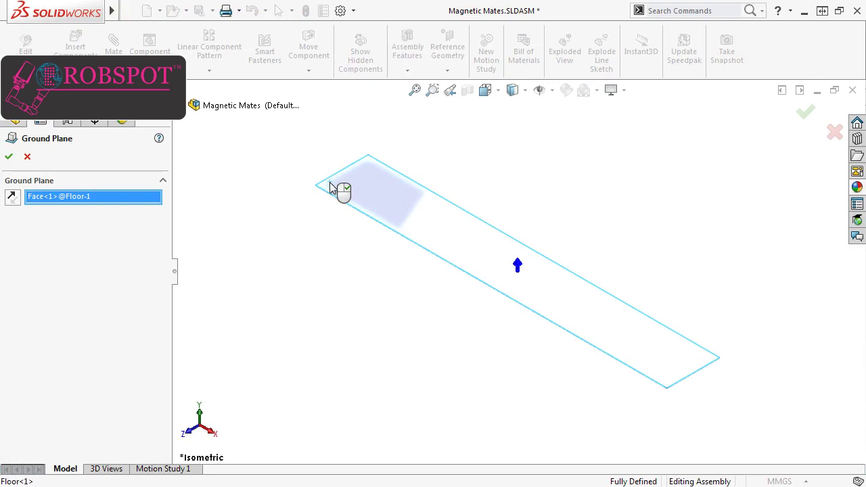
click(12, 197)
click(15, 194)
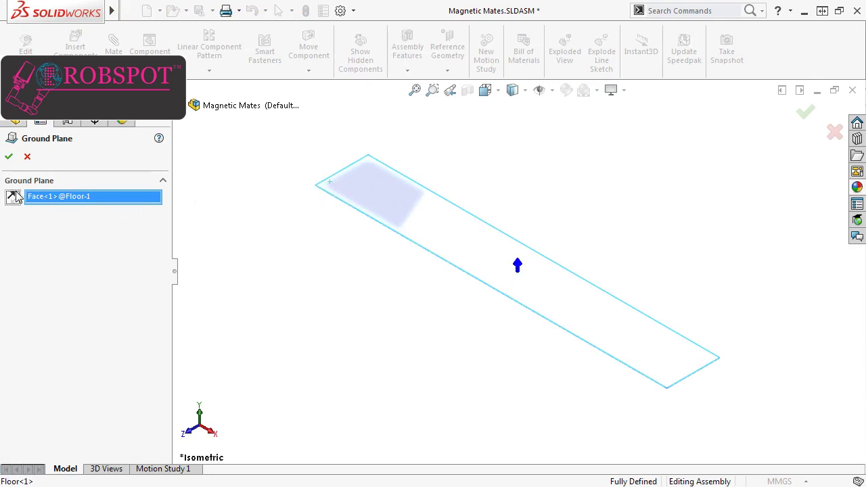
click(10, 156)
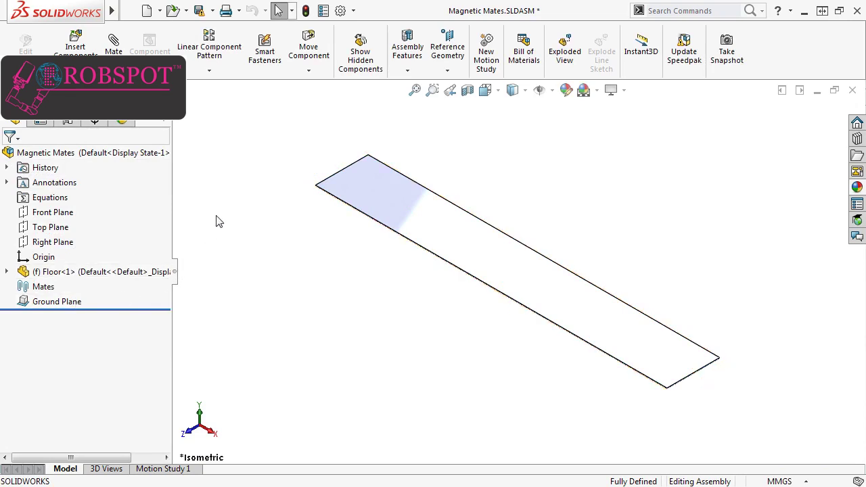
Tile the two assembly windows vertically and collapse the conveyor's feature tree.
mouse_move(108, 15)
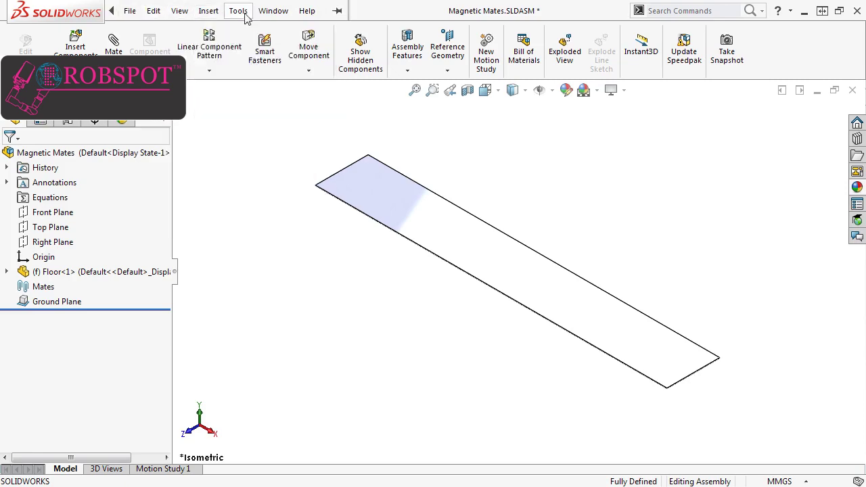
click(274, 11)
click(272, 120)
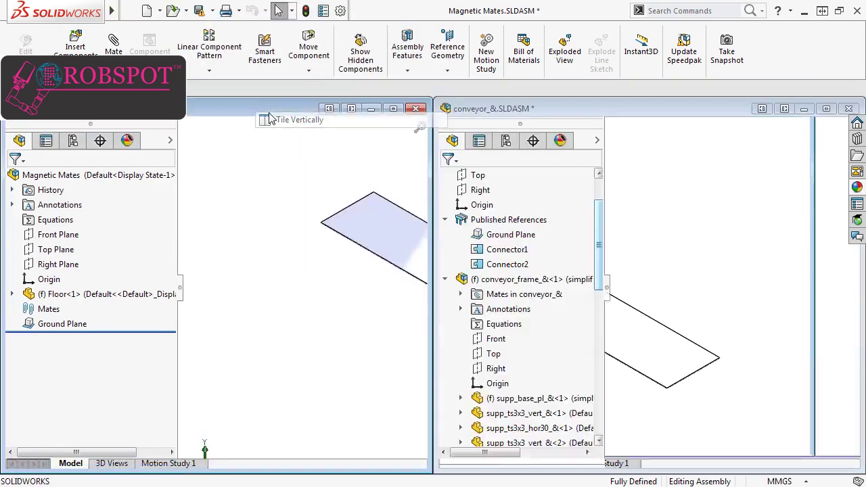
right_click(518, 184)
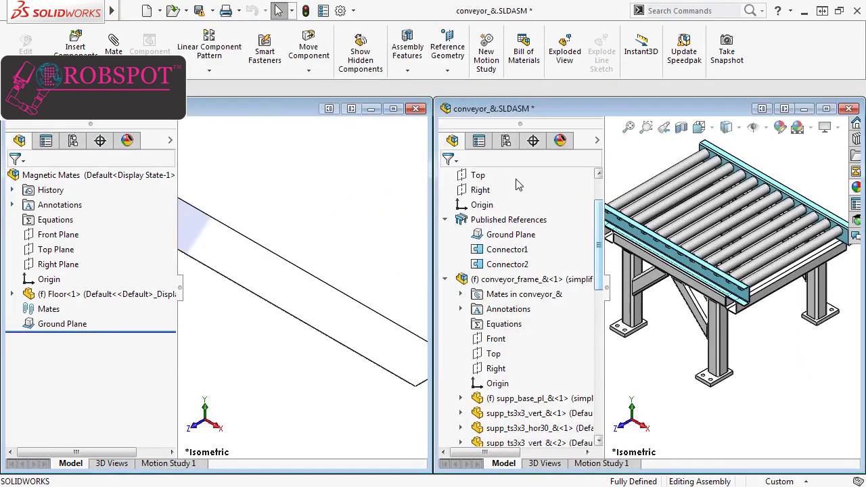
click(525, 189)
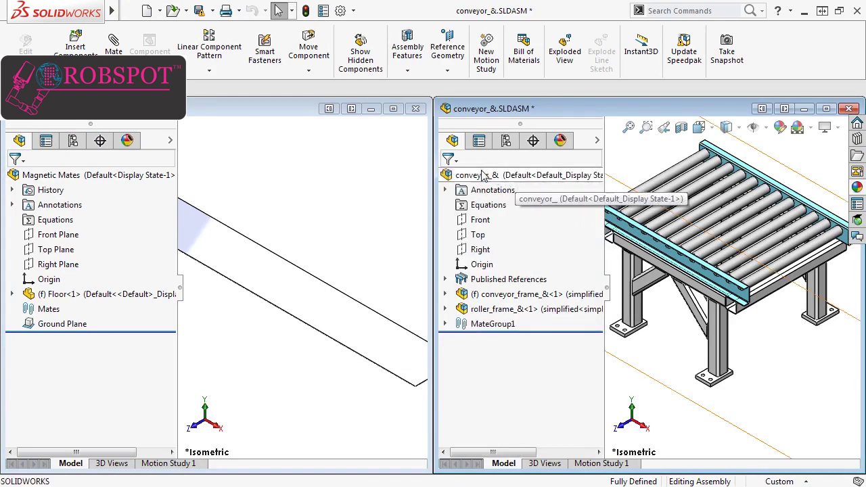
Drag the conveyor assembly onto the floor, maximize Magnetic Mates, zoom in, and expand Mates.
drag(518, 173, 303, 169)
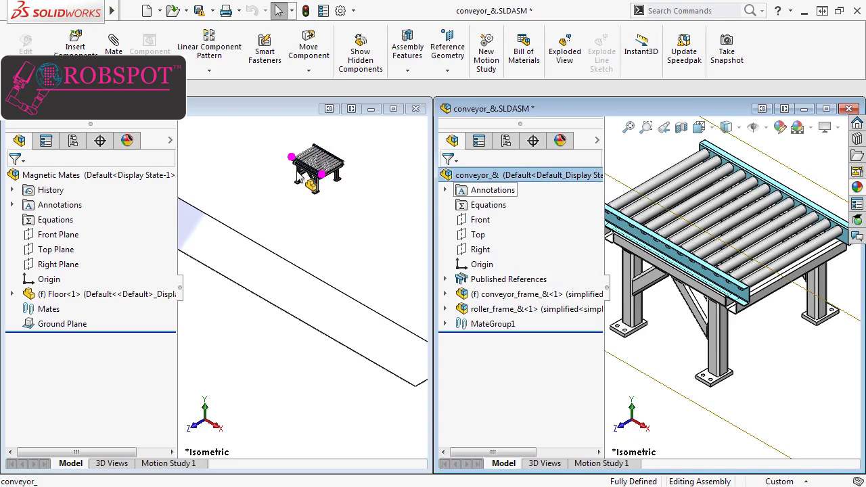
drag(299, 177, 233, 268)
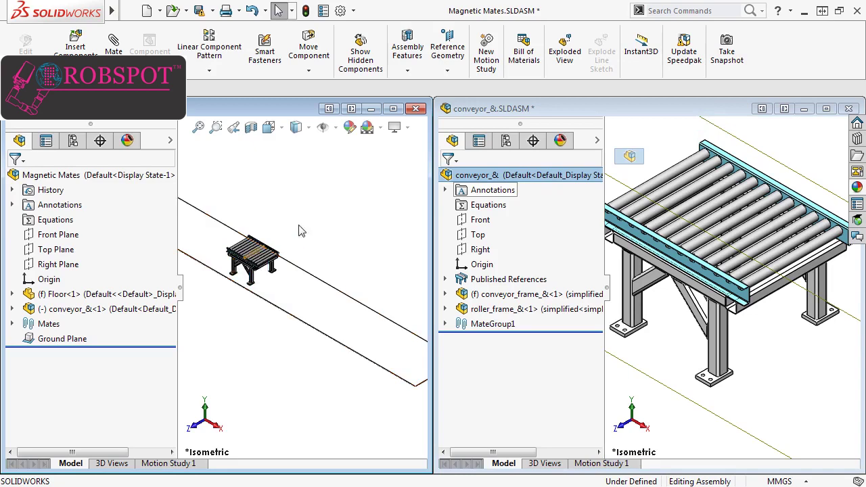
click(394, 108)
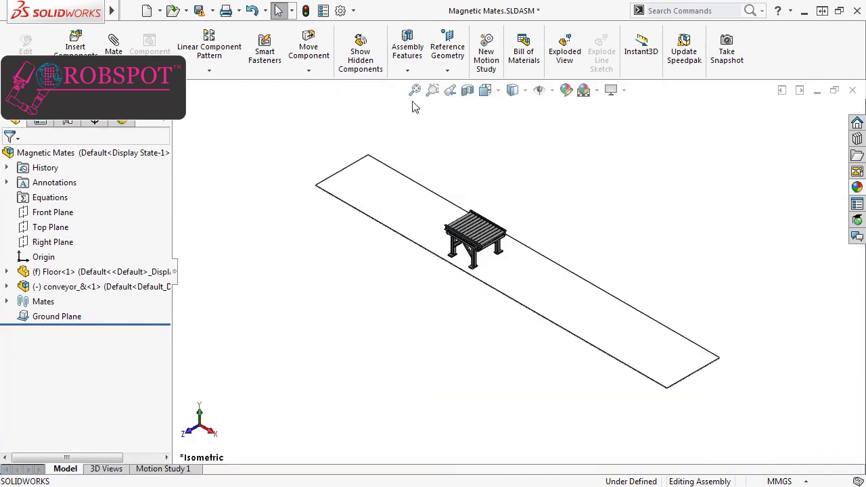
click(433, 92)
drag(436, 202, 558, 288)
key(Escape)
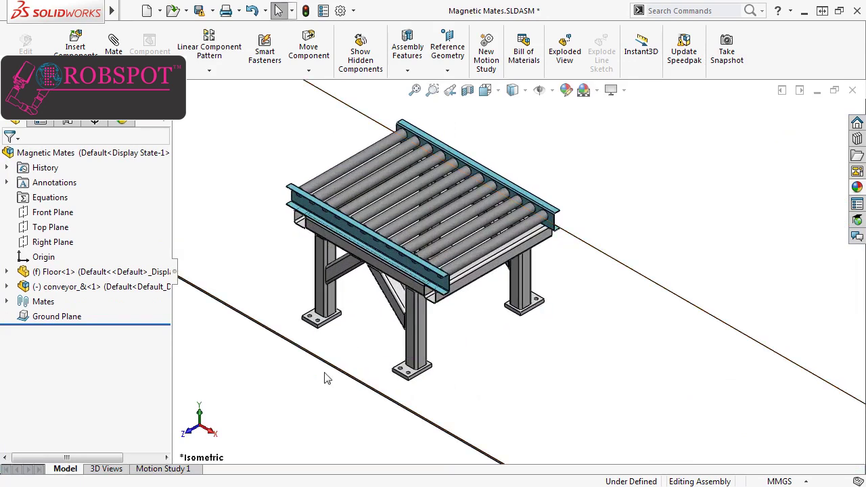
click(7, 302)
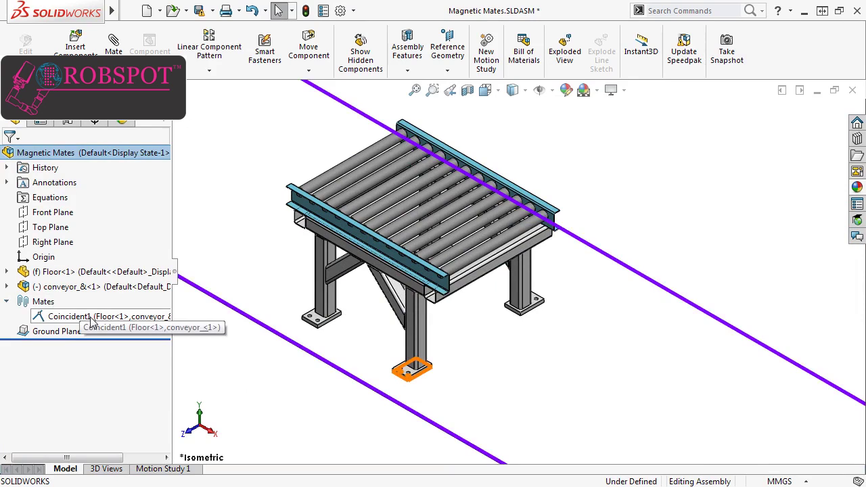
mouse_move(90, 320)
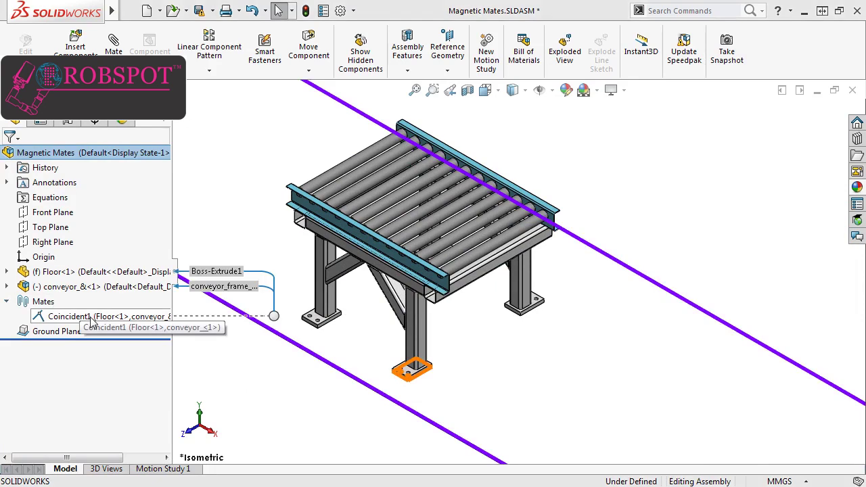
Drag a second conveyor_& copy from the tree and snap it onto the first conveyor's end.
ctrl+middle_drag(208, 372, 257, 402)
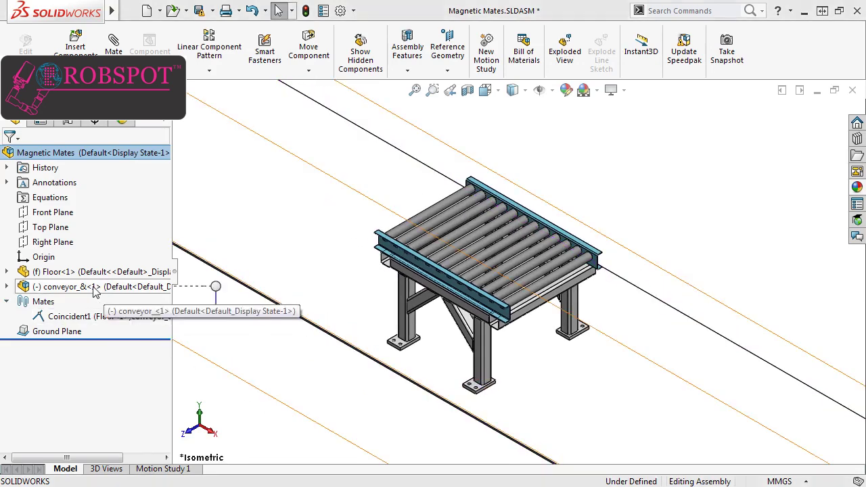
drag(64, 290, 252, 198)
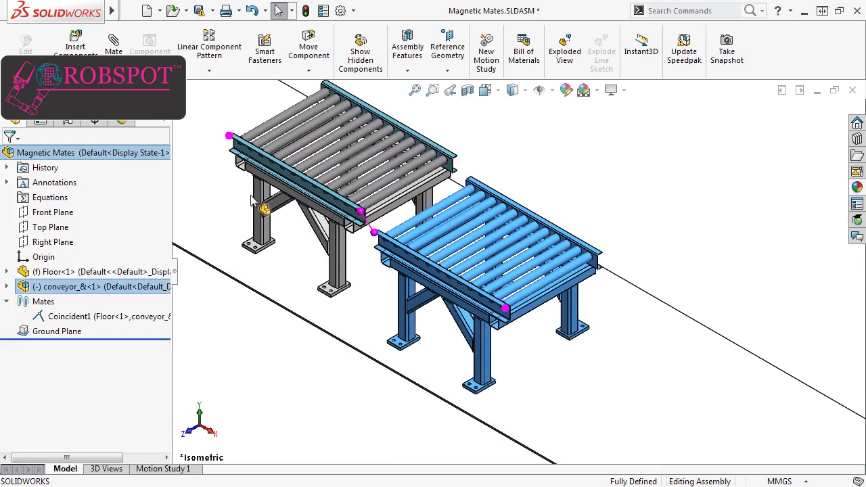
drag(251, 199, 252, 200)
Drag the conveyors along the floor to test the Magnetic1 end-to-end snap.
click(229, 295)
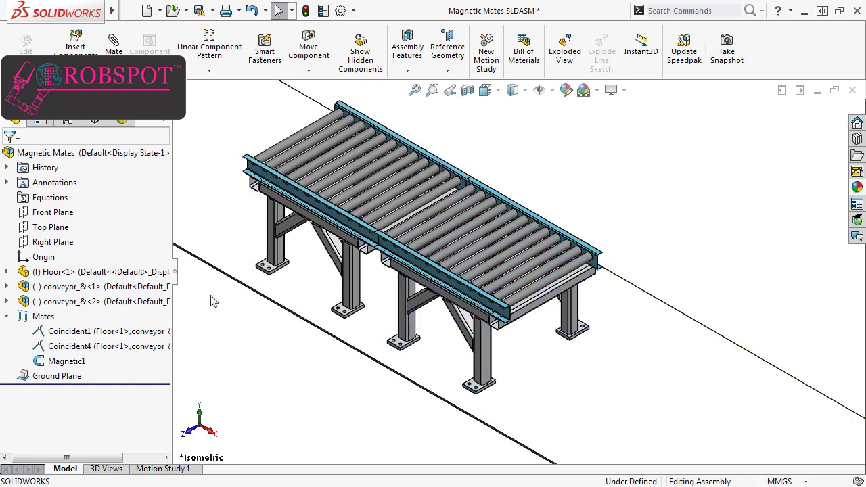
mouse_move(153, 351)
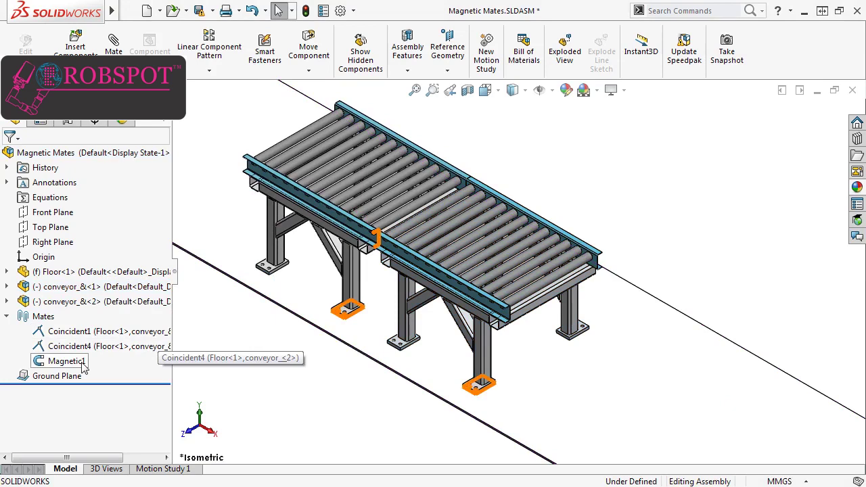
mouse_move(82, 367)
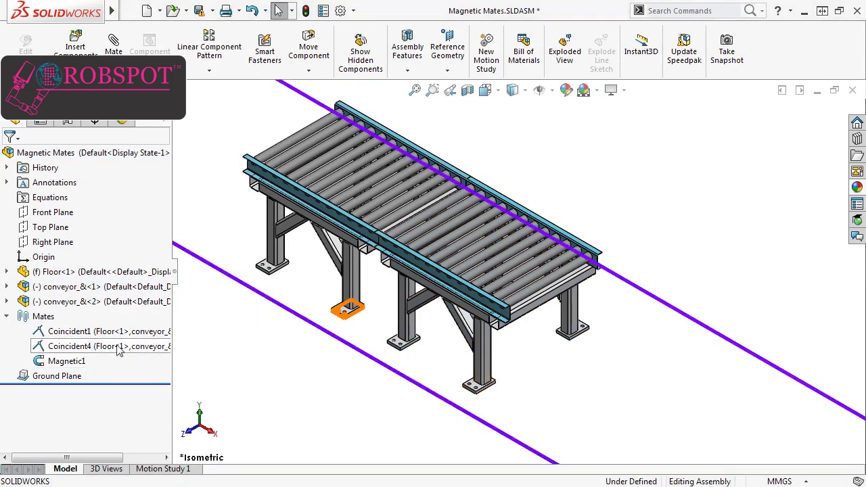
drag(270, 256, 228, 223)
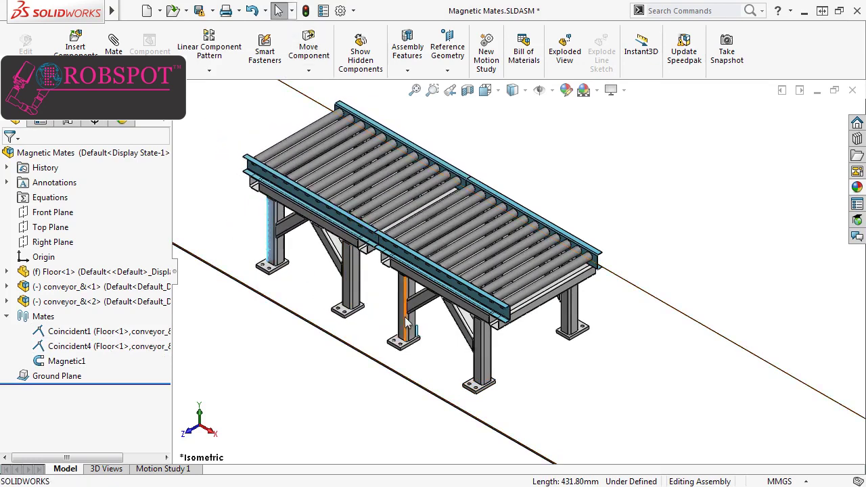
drag(414, 329, 434, 342)
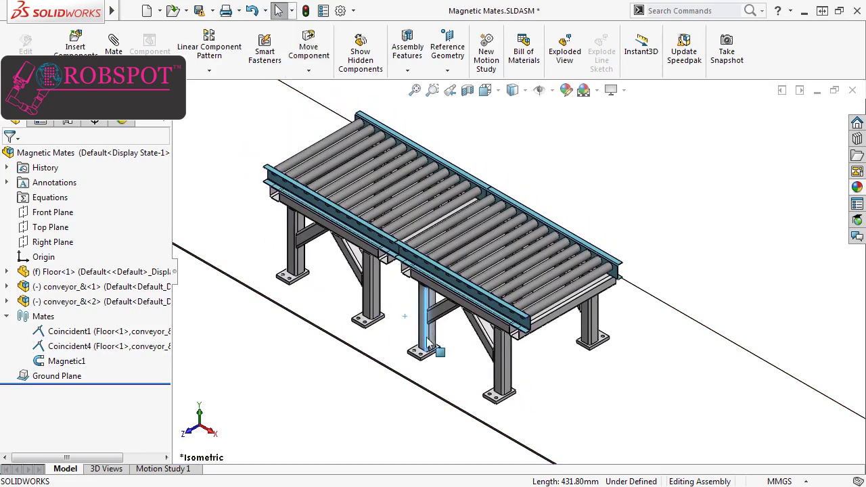